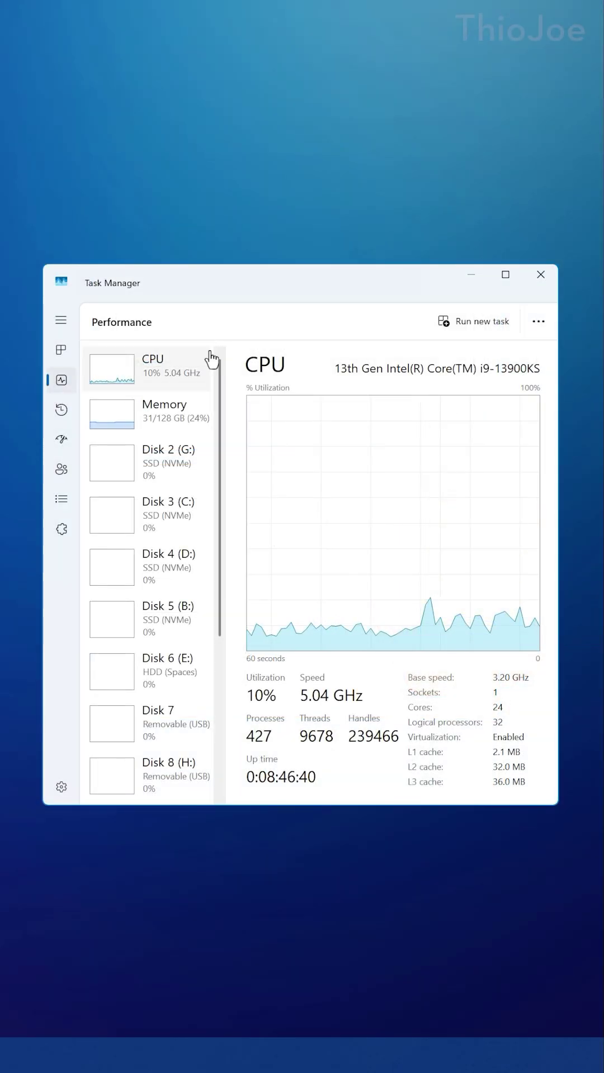
# - Shrink Task Manager to the summary view, then the CPU-graph-only view, restoring the full view each time
pyautogui.doubleClick(150, 364)
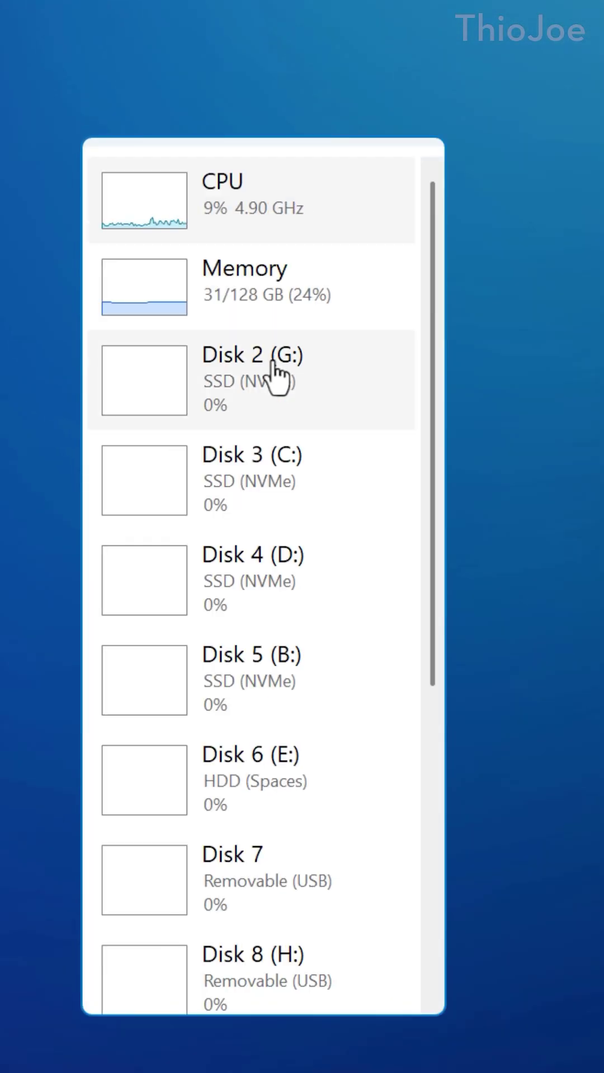
pyautogui.moveTo(391, 1016)
pyautogui.mouseDown()
pyautogui.moveTo(447, 579)
pyautogui.moveTo(436, 434)
pyautogui.moveTo(437, 667)
pyautogui.moveTo(395, 509)
pyautogui.mouseUp()
pyautogui.doubleClick(297, 248)
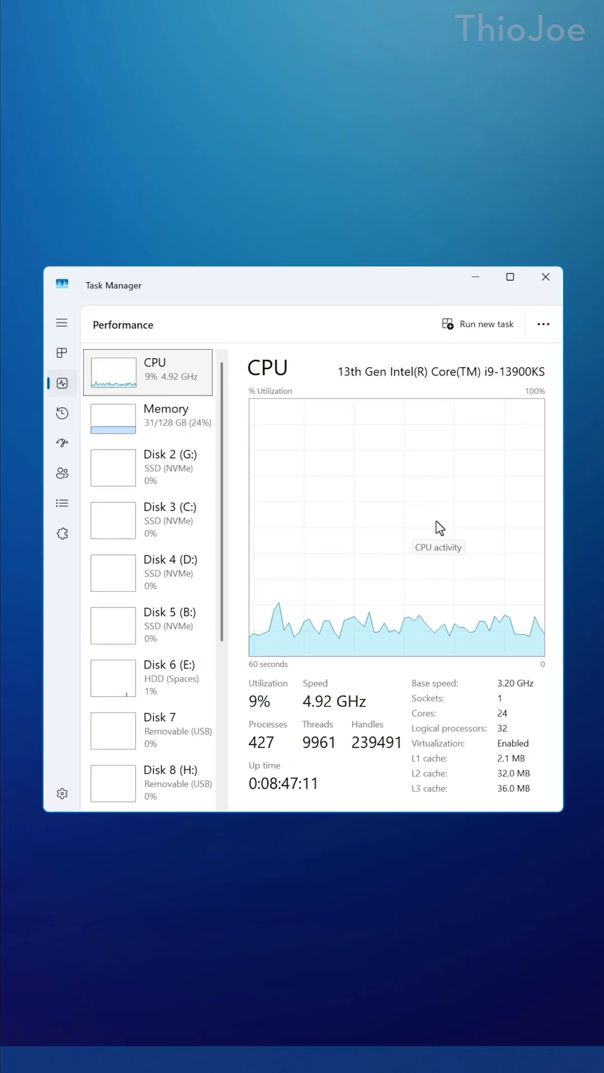
pyautogui.doubleClick(435, 527)
pyautogui.moveTo(495, 695)
pyautogui.mouseDown()
pyautogui.moveTo(416, 610)
pyautogui.moveTo(462, 585)
pyautogui.mouseUp()
pyautogui.doubleClick(394, 470)
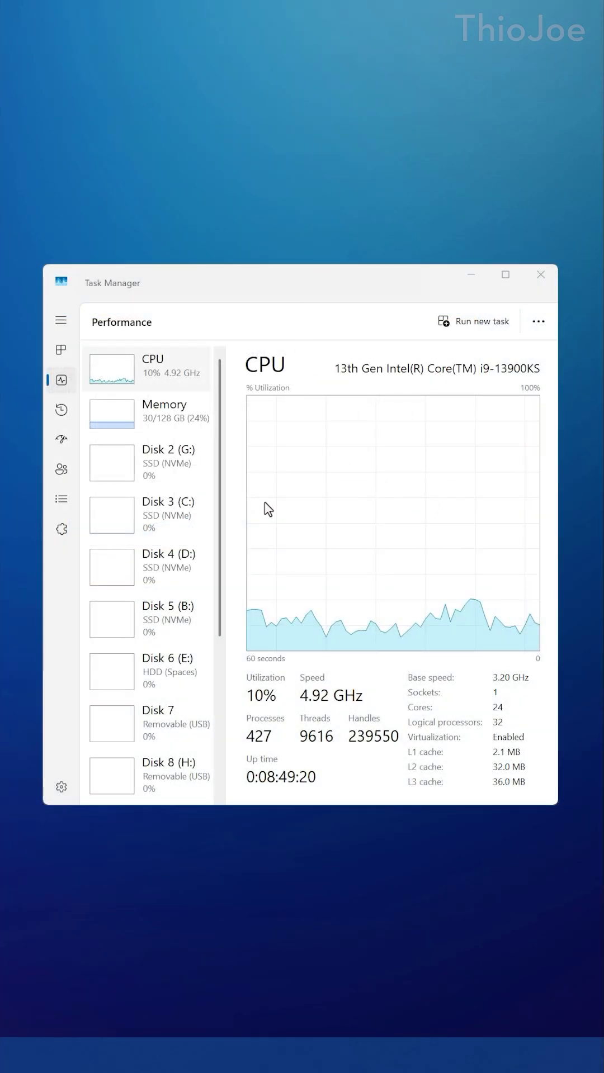
pyautogui.moveTo(221, 472); pyautogui.dragTo(267, 495)
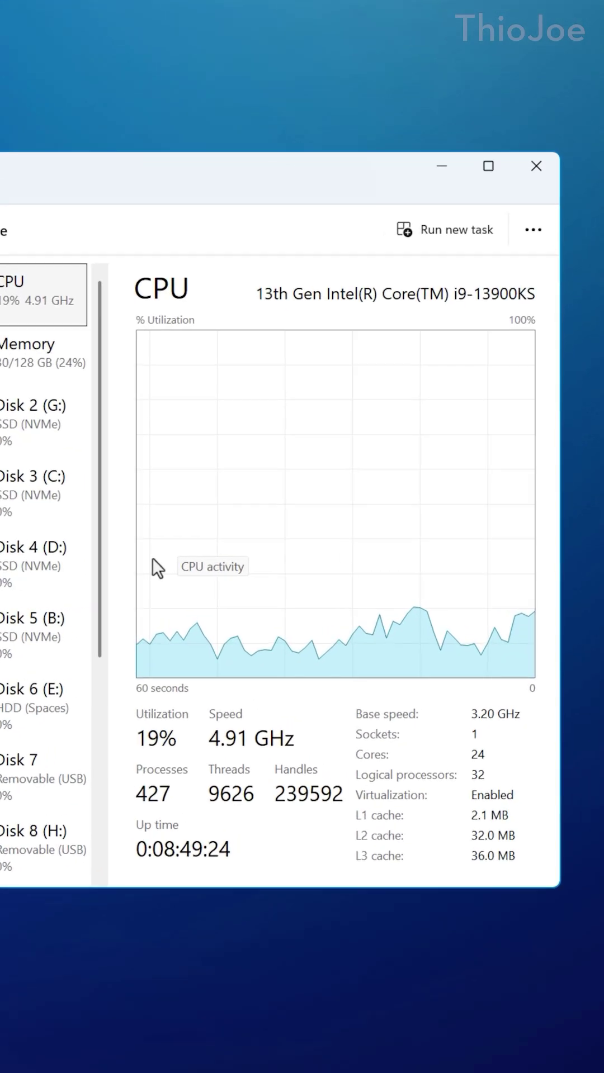
# - Show CPU graphs per logical processor, toggle kernel times, and view Ethernet network details
pyautogui.rightClick(153, 561)
pyautogui.moveTo(169, 573)
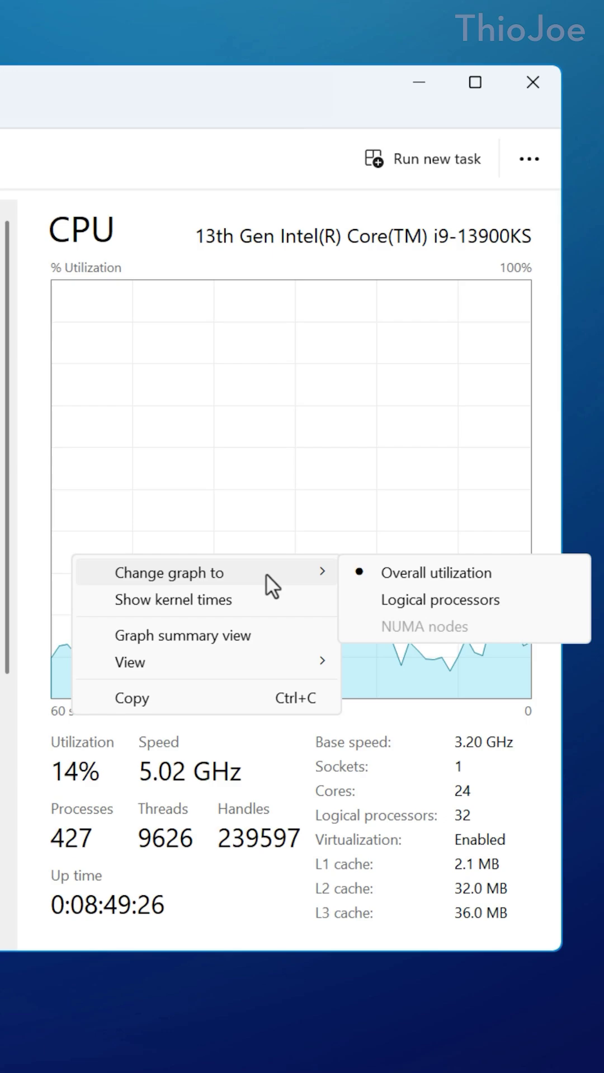
pyautogui.click(508, 600)
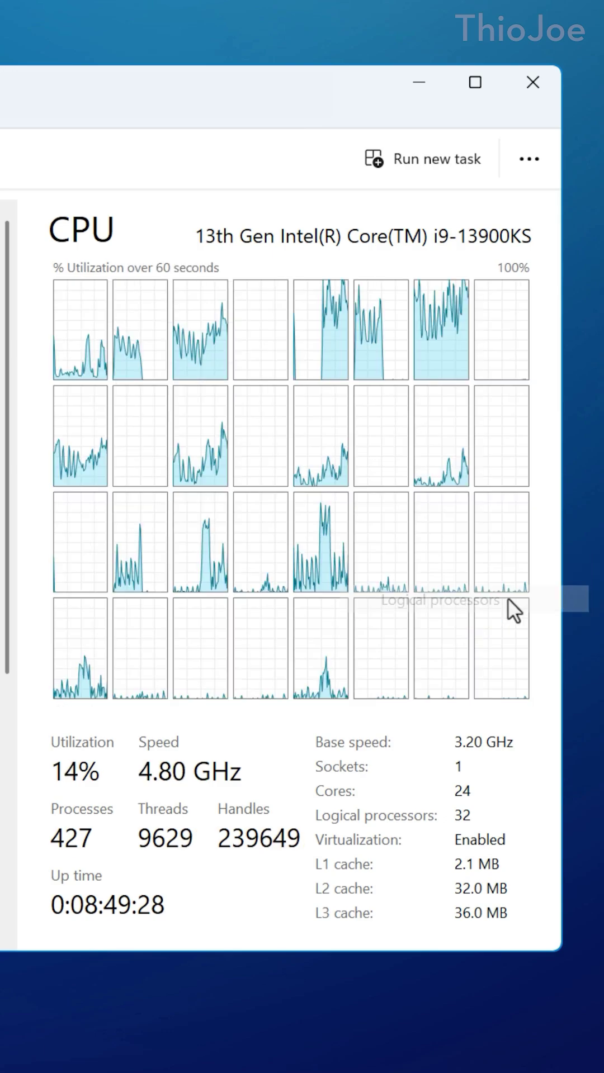
pyautogui.rightClick(239, 518)
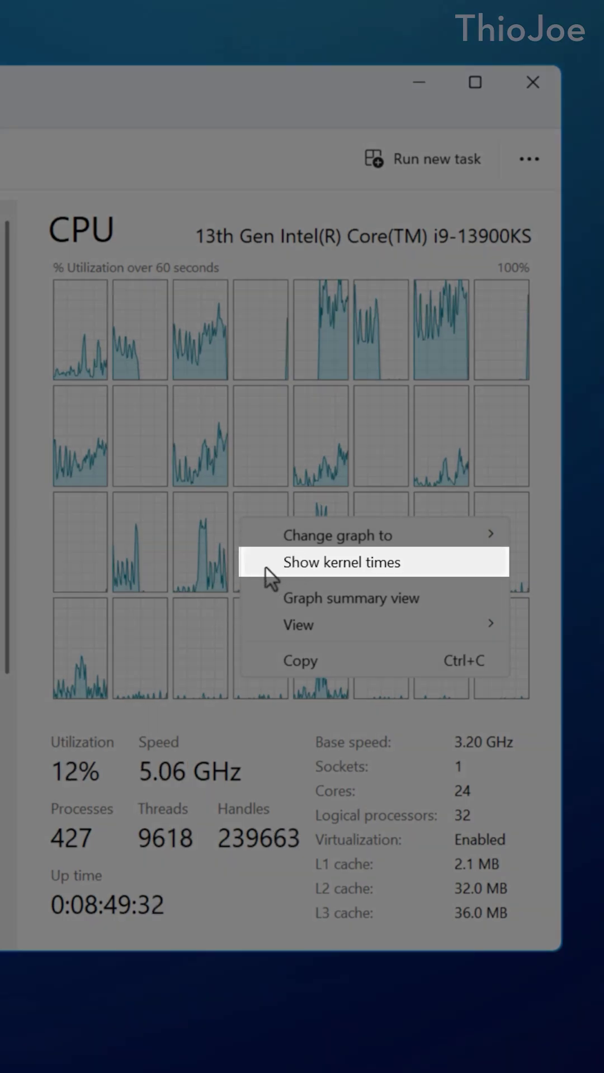
pyautogui.click(266, 567)
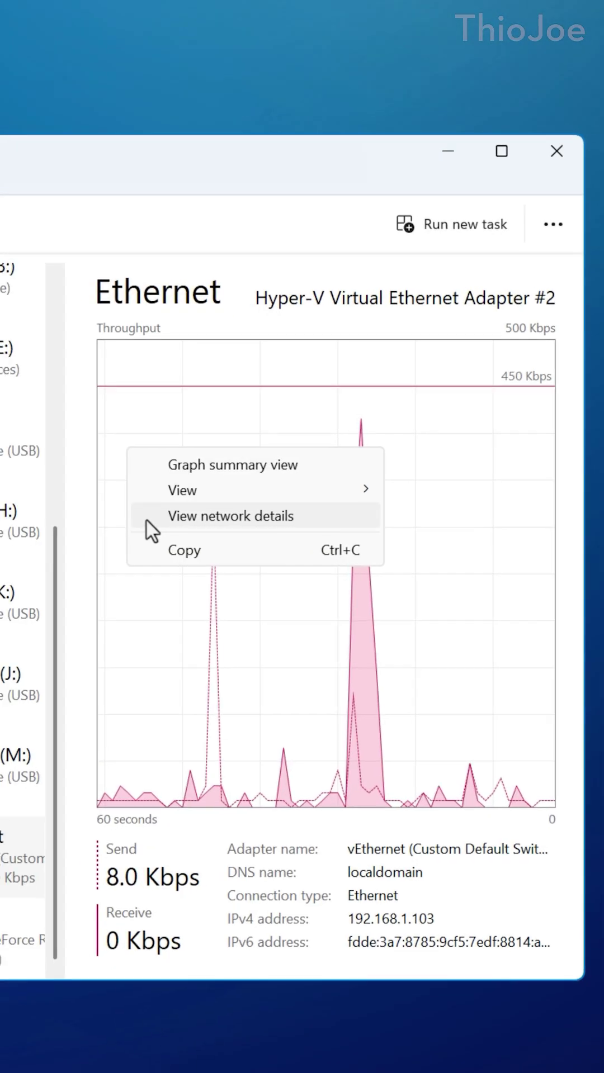
pyautogui.click(130, 515)
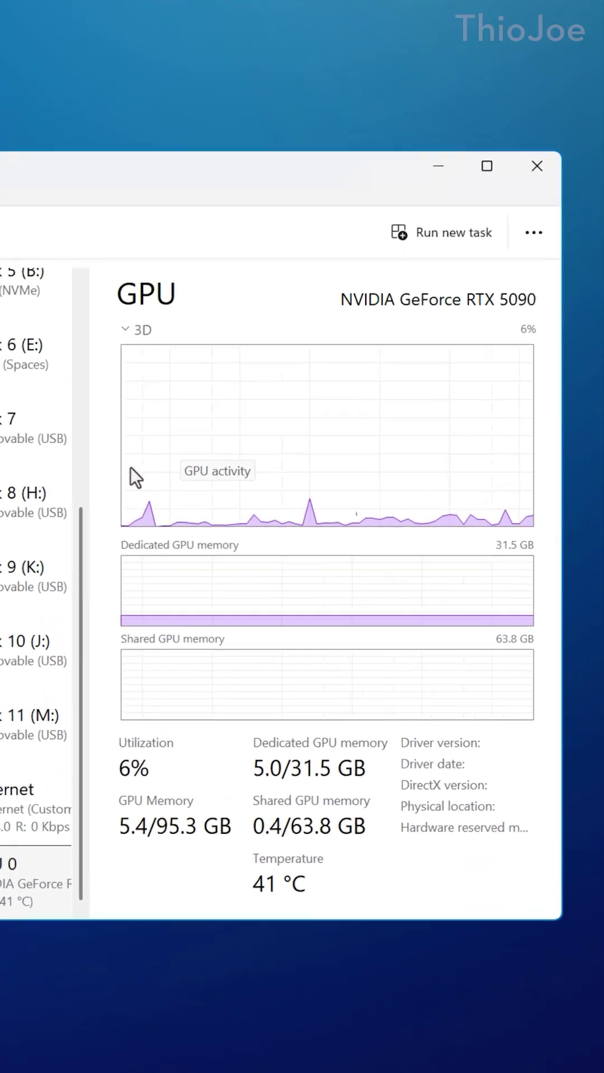
# - Switch the GPU graph to multiple engines and set the second chart to Video Encode 2
pyautogui.rightClick(254, 487)
pyautogui.moveTo(170, 475)
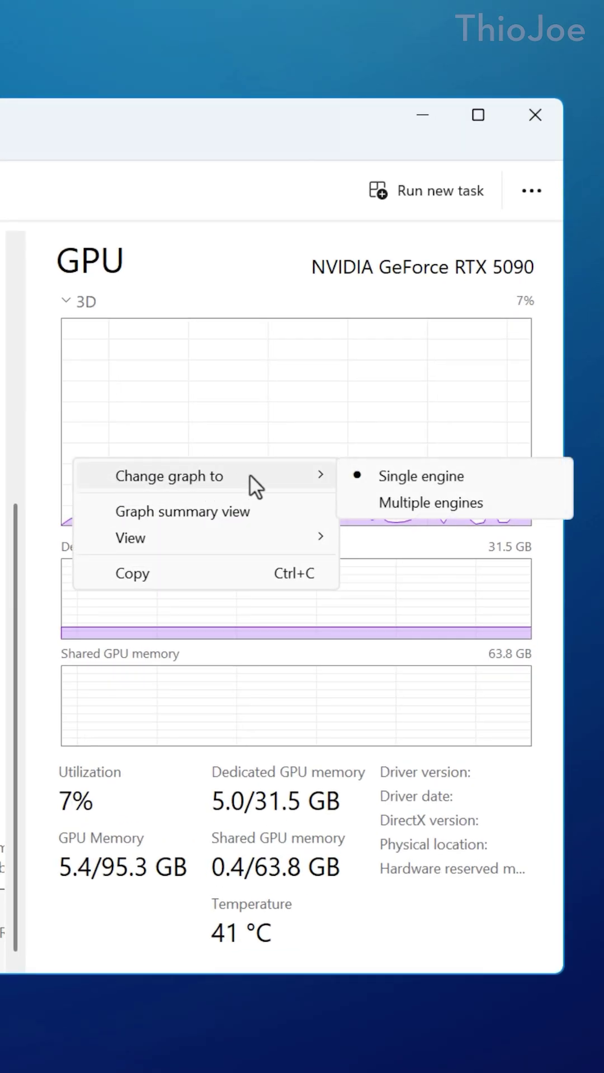
pyautogui.click(494, 506)
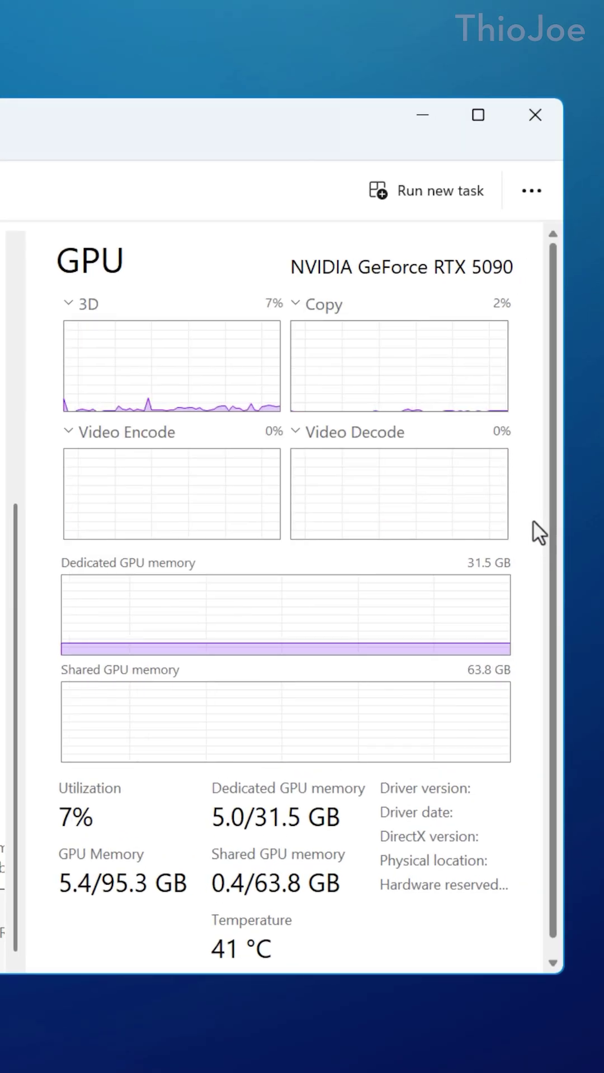
pyautogui.click(304, 311)
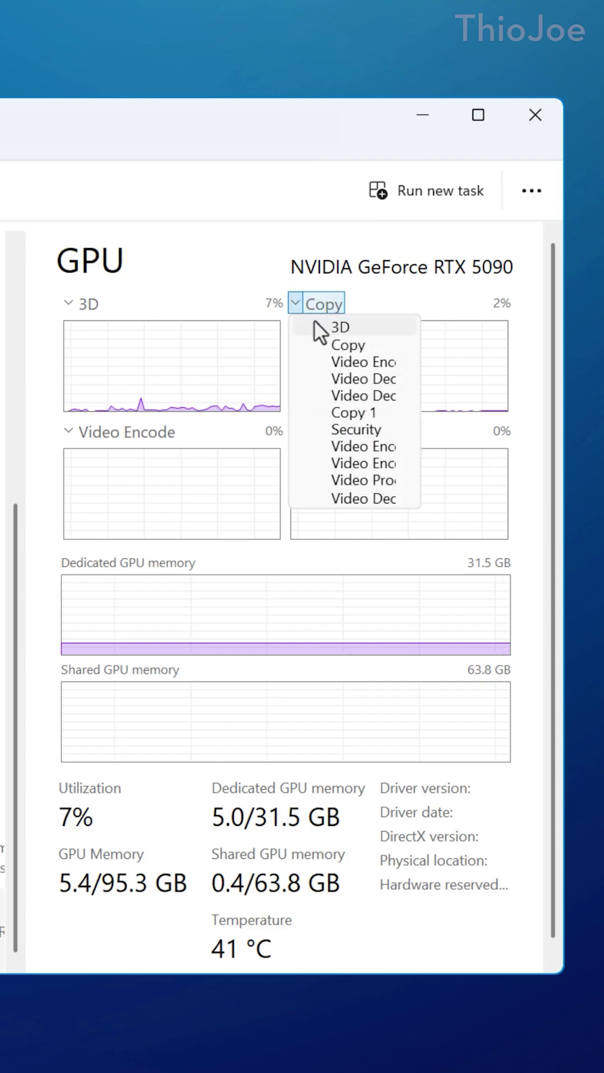
pyautogui.click(385, 467)
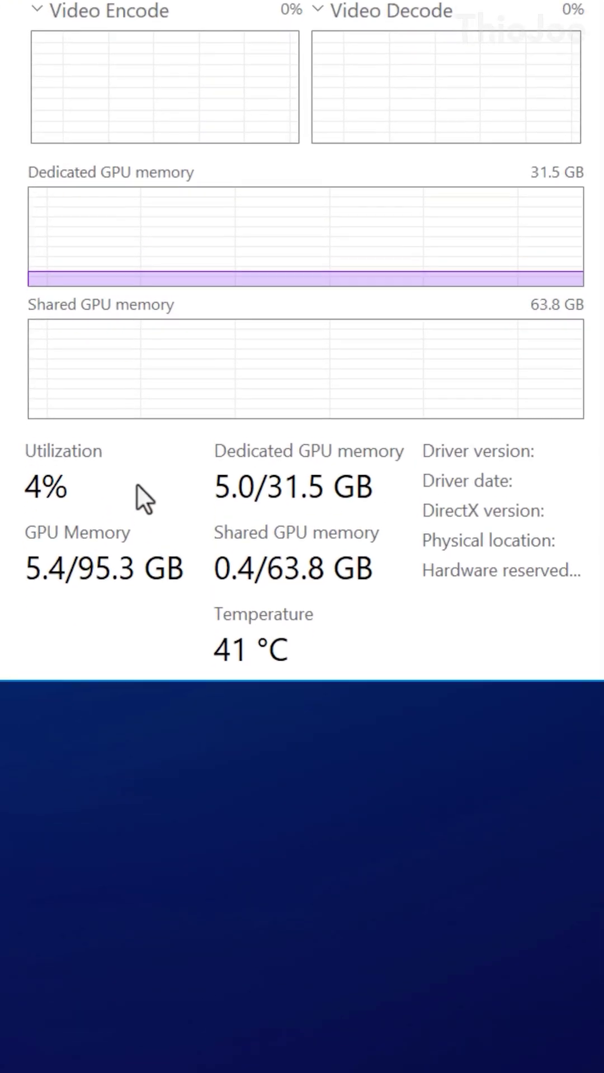
# - Copy the GPU page's performance details to the clipboard
pyautogui.rightClick(137, 486)
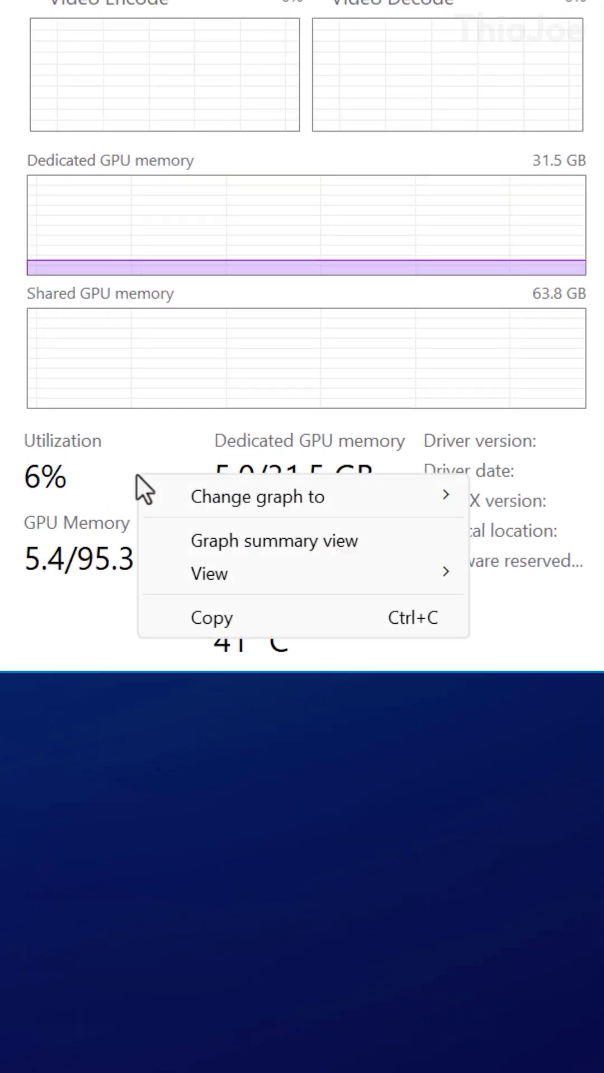
pyautogui.click(274, 619)
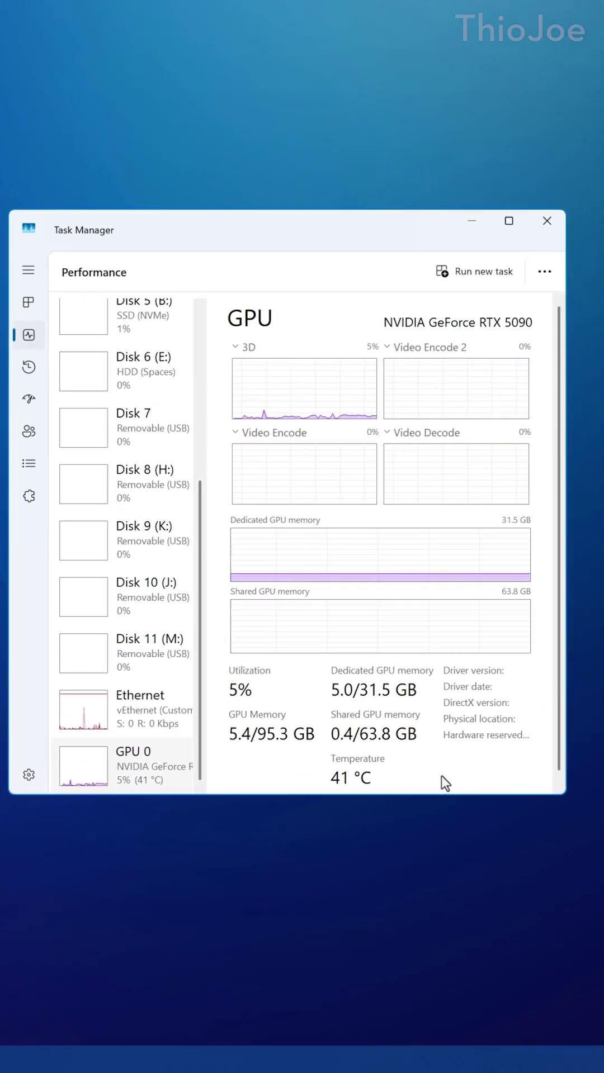